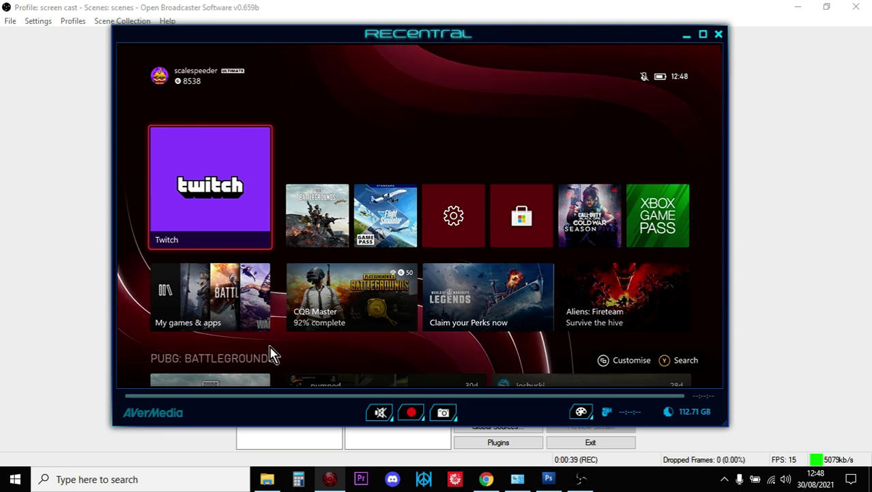
click(486, 479)
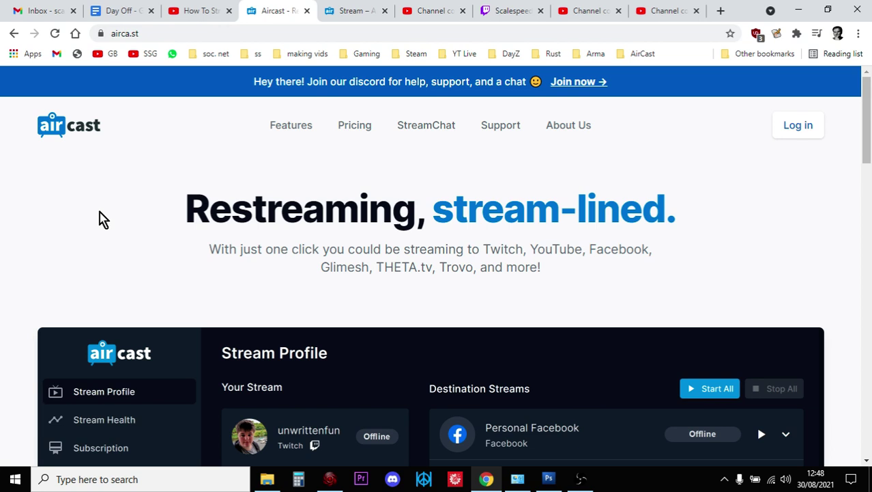
click(352, 129)
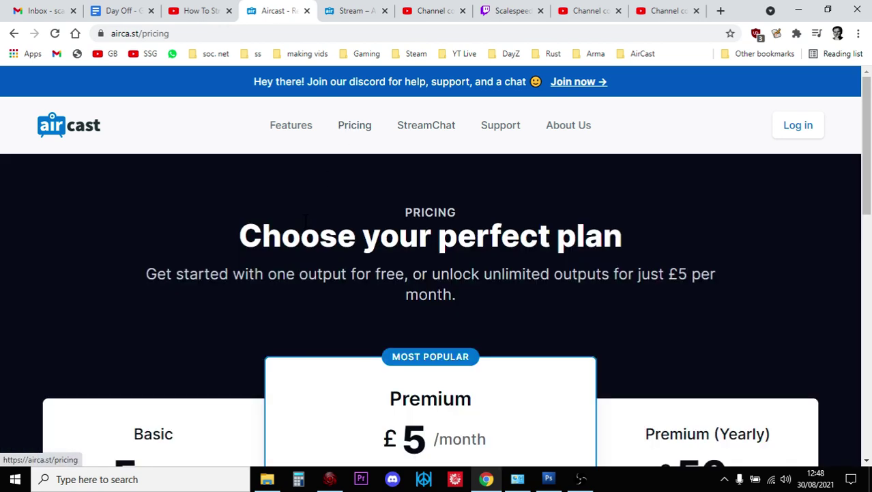
scroll(245, 339, down, 4)
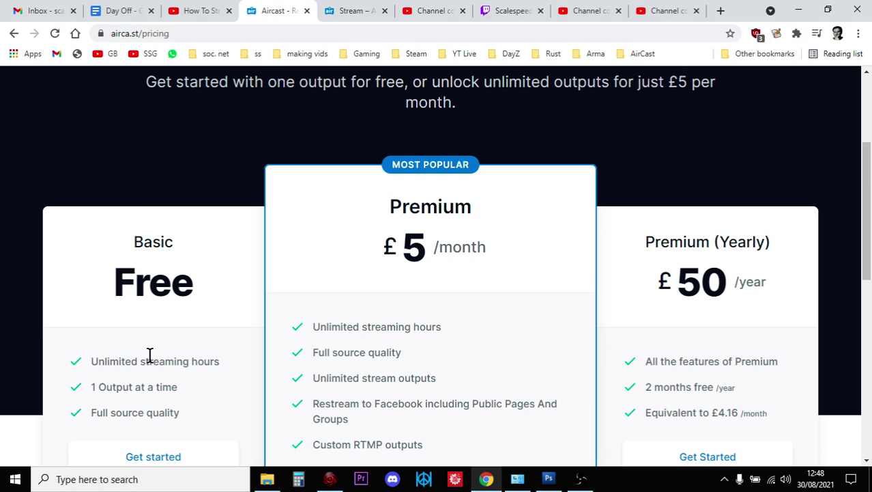
scroll(149, 355, up, 2)
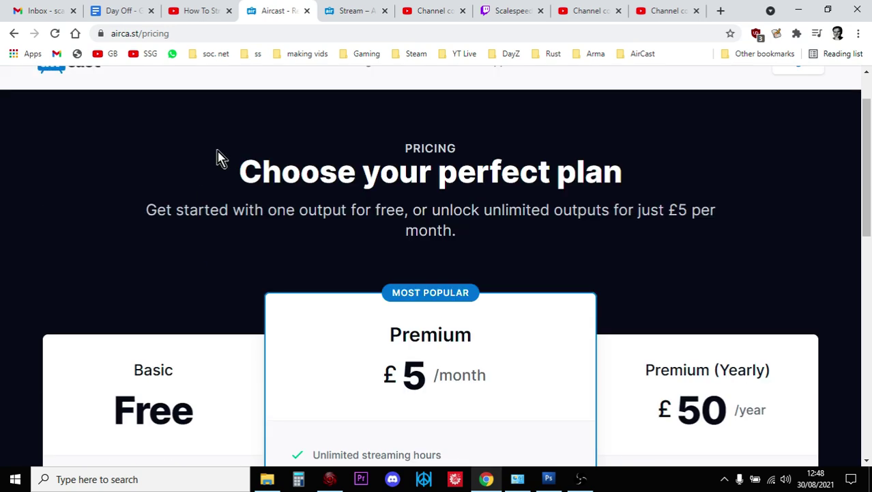
click(14, 33)
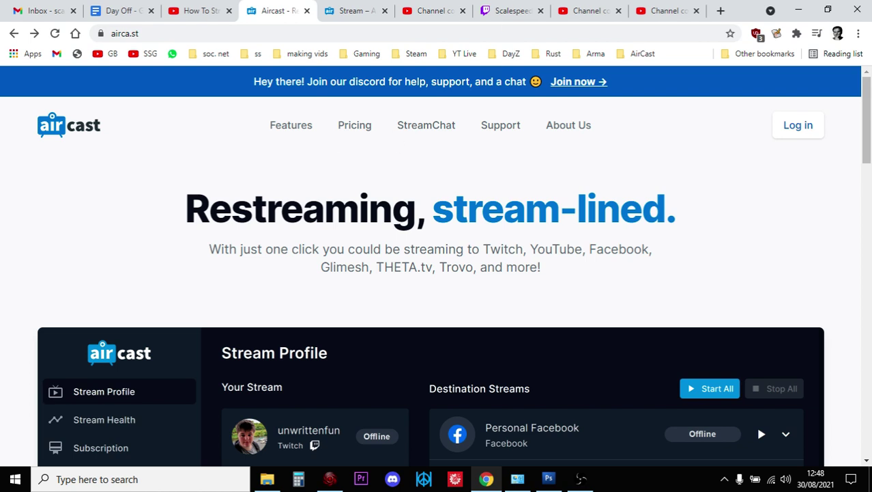
click(509, 11)
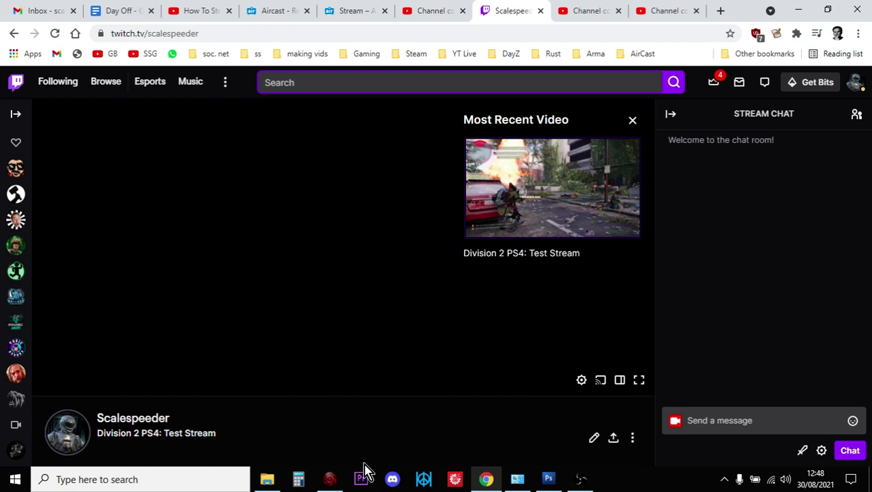
click(330, 479)
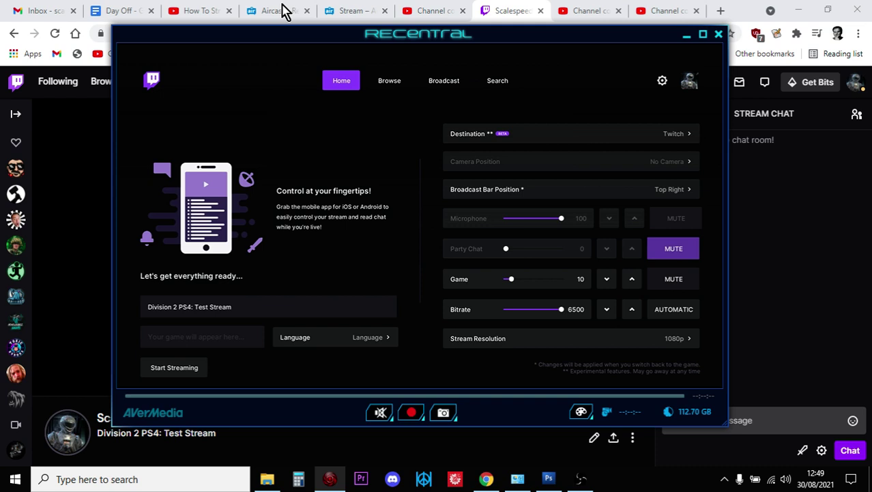
click(198, 11)
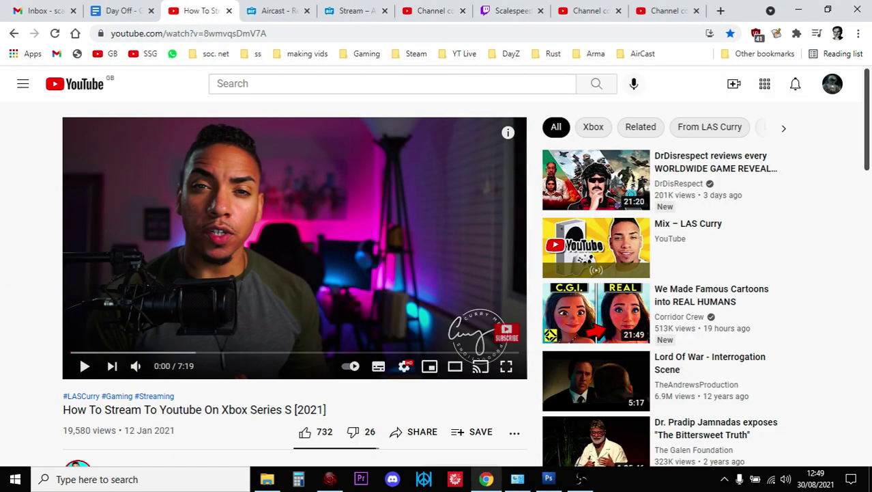
scroll(6, 280, down, 1)
scroll(20, 275, up, 1)
Step: Review the Aircast stream profile dashboard, then go back to the tutorial video
click(278, 15)
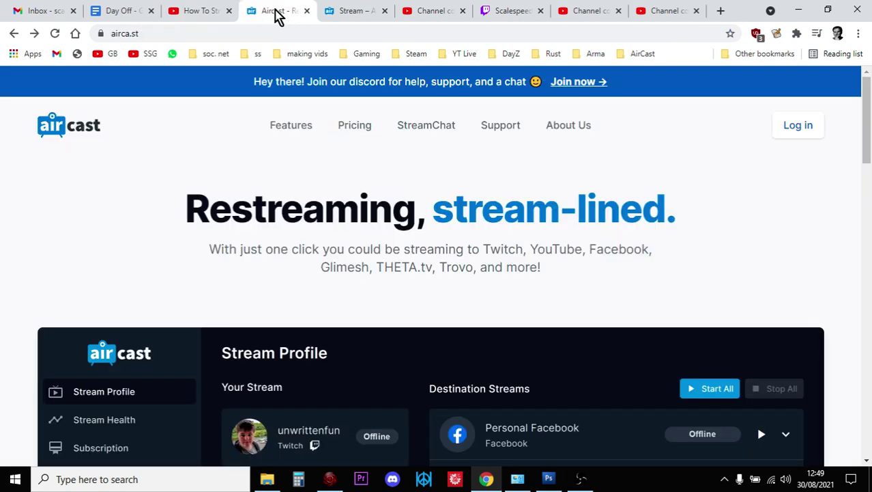
click(351, 14)
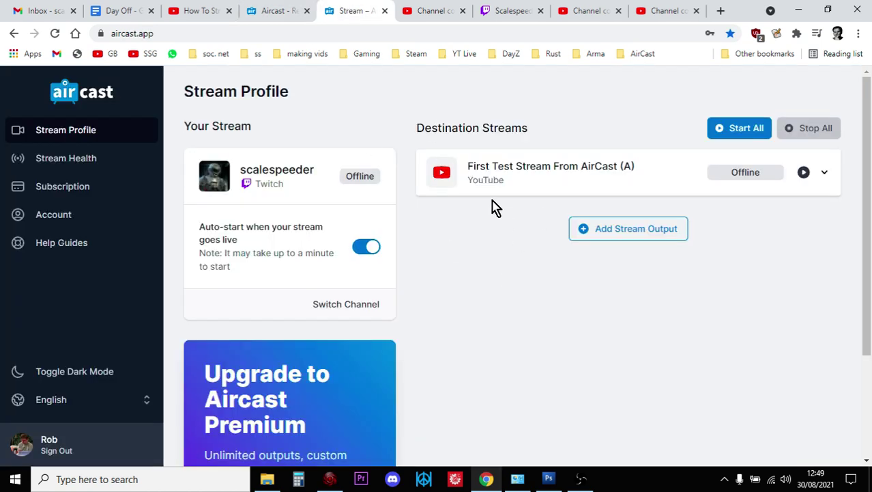
click(200, 11)
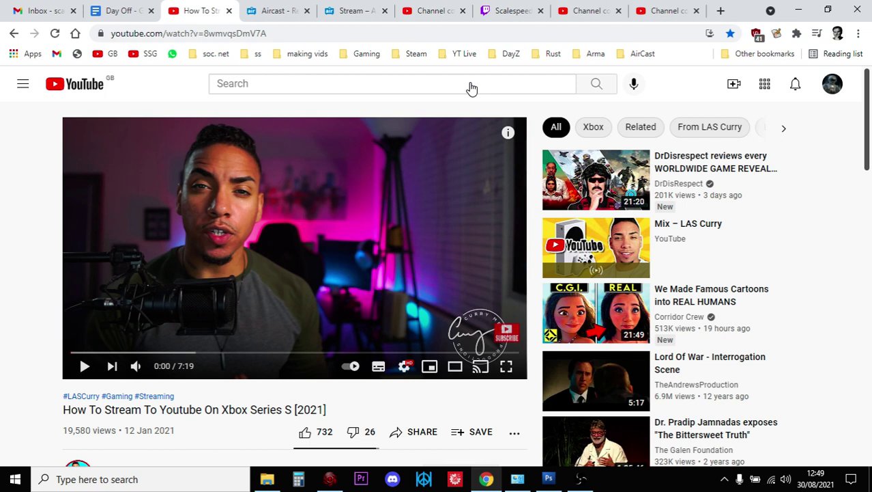
Step: From YouTube Studio's Channel content page, start a new live stream with Create > Go live
click(598, 12)
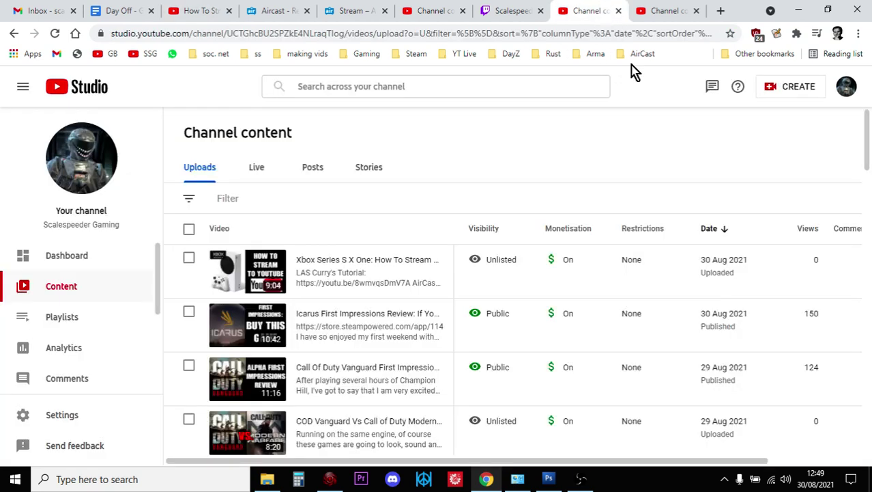
click(778, 87)
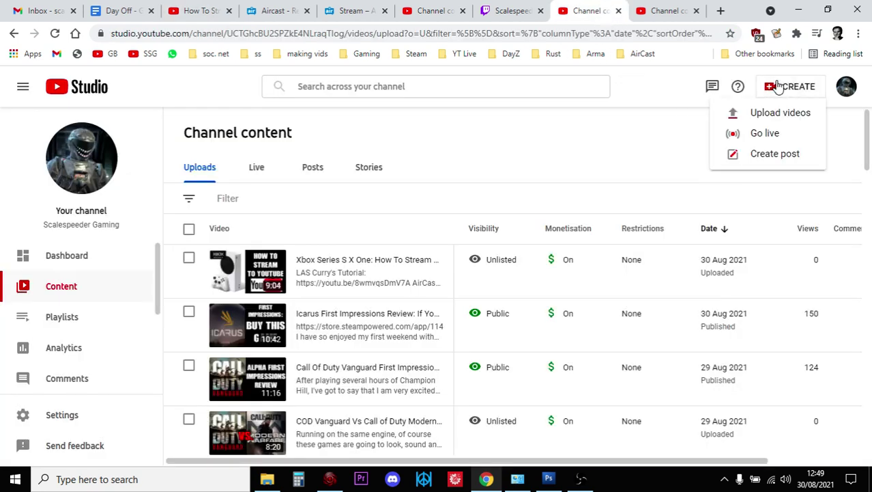
click(763, 136)
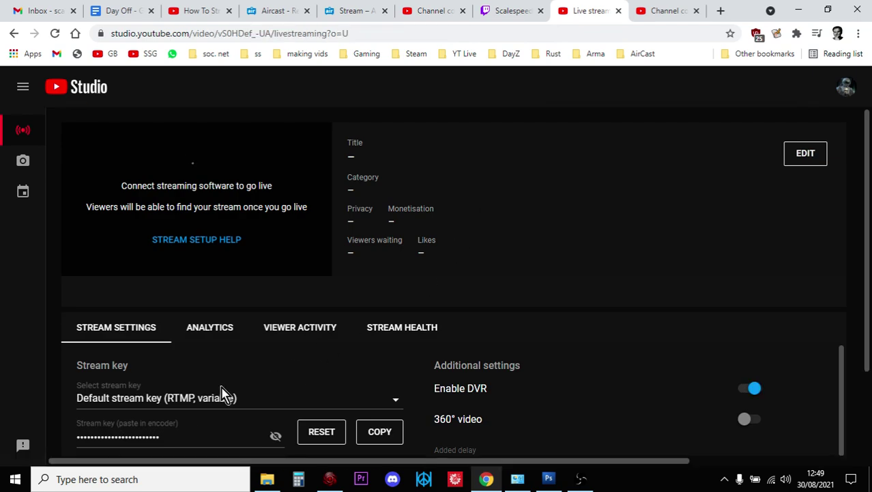
Step: Expand Aircast's YouTube destination to view its name and stream key, then return to the YouTube Studio live stream
click(337, 15)
click(825, 176)
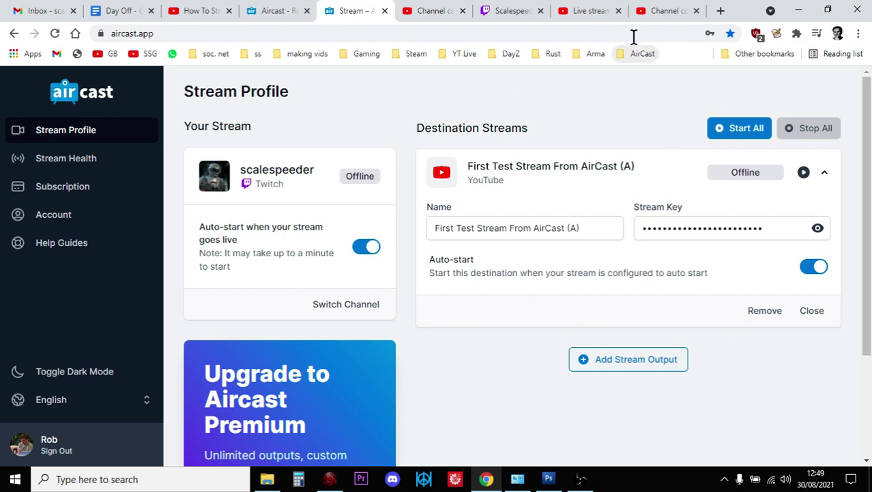
click(660, 12)
click(588, 11)
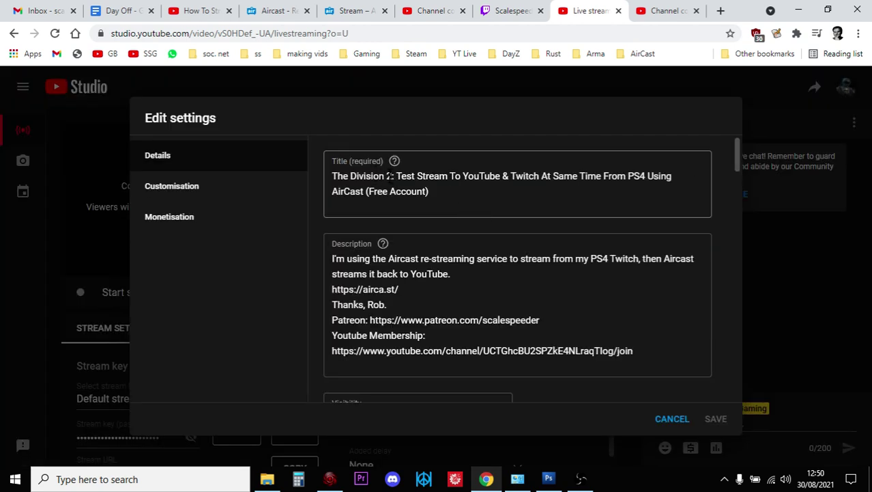
Step: Switch the stream's visibility from members-only (All channel members) to Public and confirm with Done
scroll(390, 175, down, 1)
scroll(413, 210, down, 2)
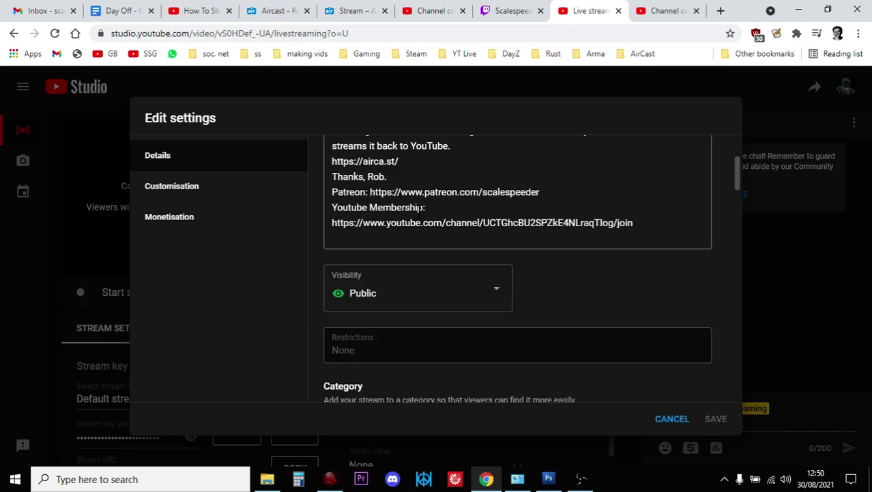
click(412, 233)
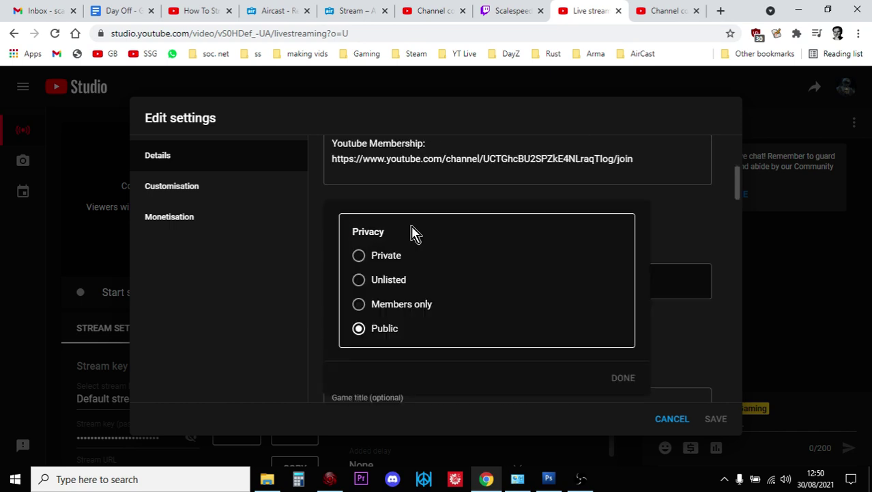
click(359, 305)
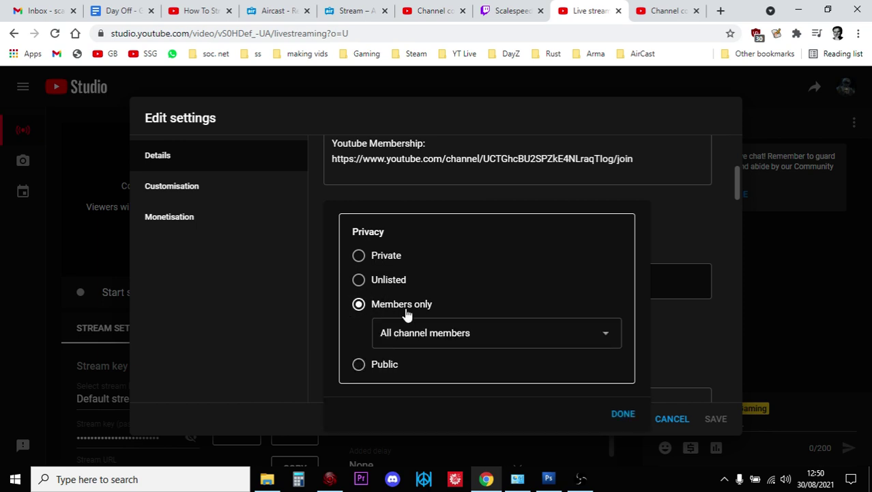
click(484, 337)
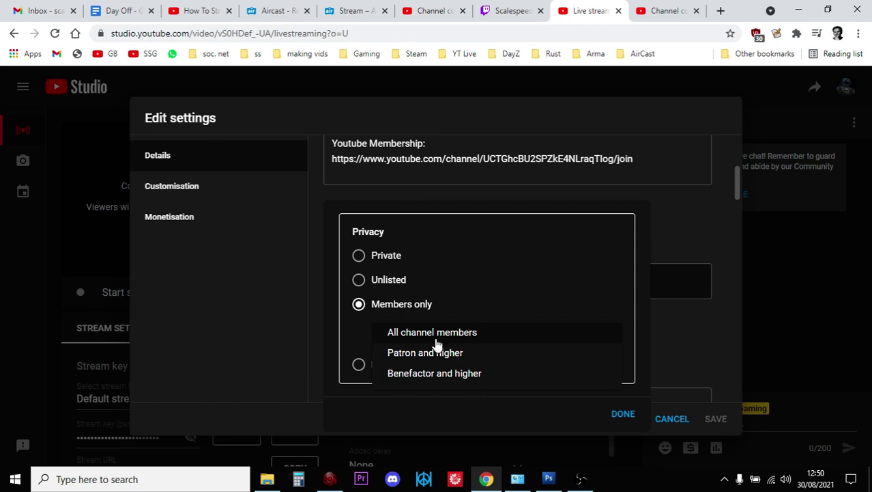
click(486, 296)
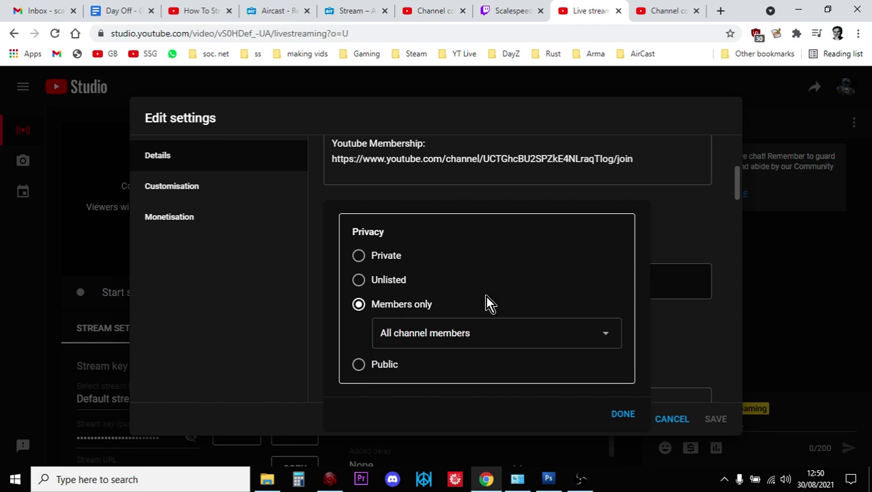
click(357, 364)
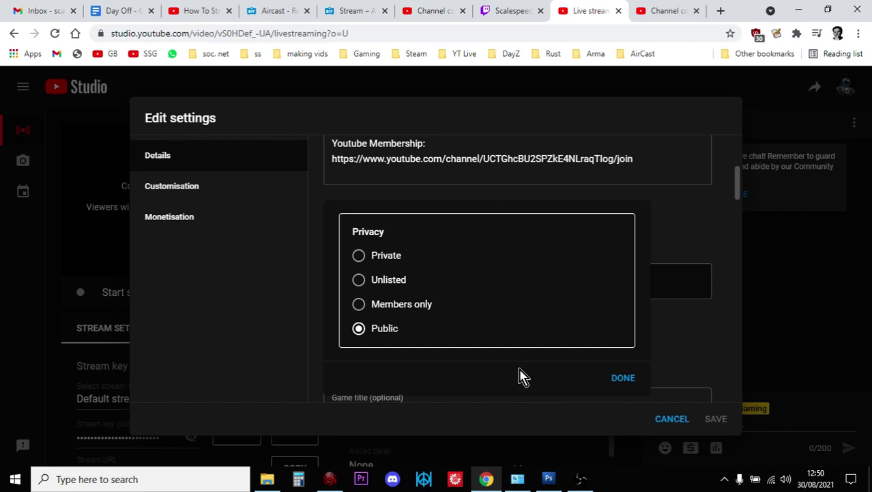
click(623, 378)
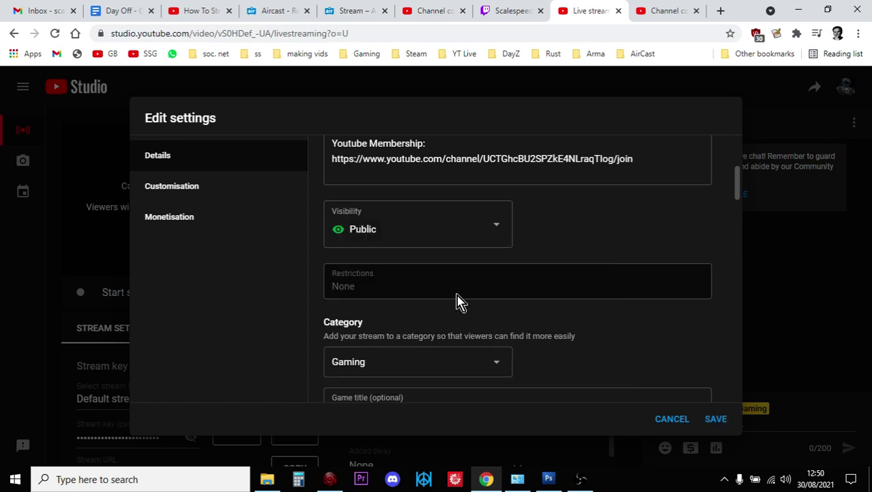
Step: Scroll through the stream's Details settings to review them
scroll(459, 304, down, 1)
scroll(409, 304, down, 1)
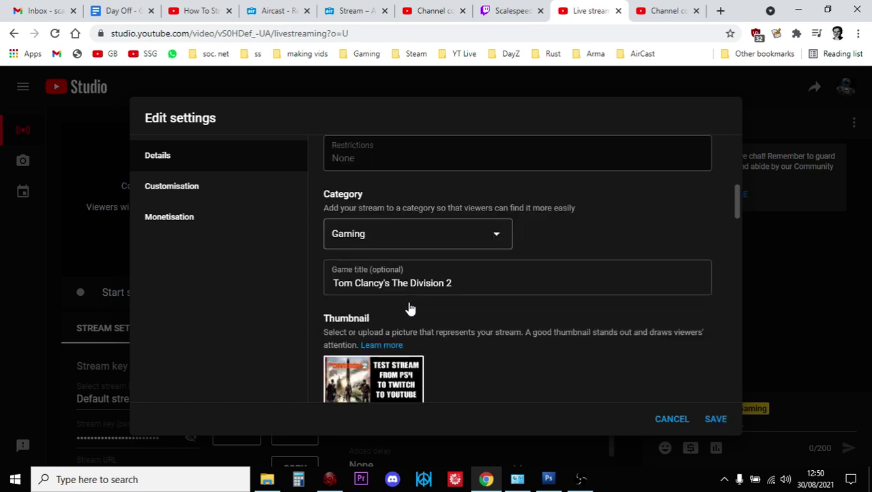
scroll(410, 312, down, 1)
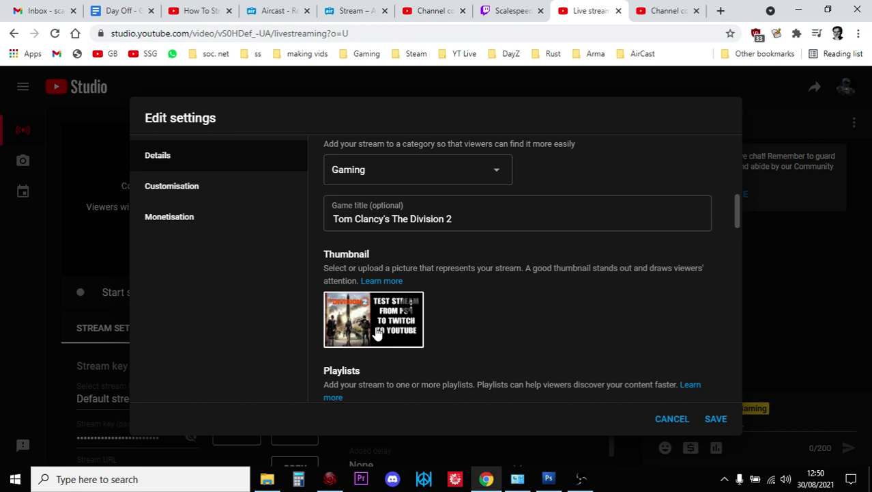
scroll(382, 335, down, 2)
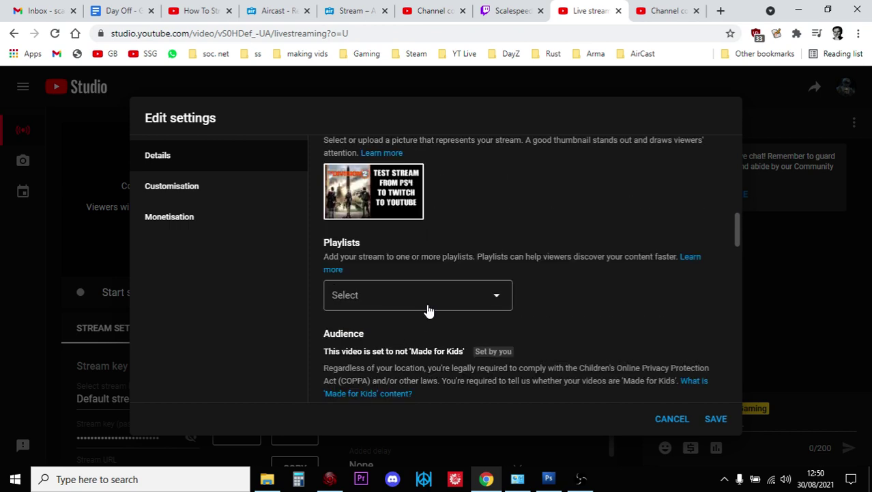
scroll(429, 308, down, 1)
scroll(410, 304, up, 2)
Step: Check the Customisation and Monetisation tabs, then save the settings from Details
click(190, 191)
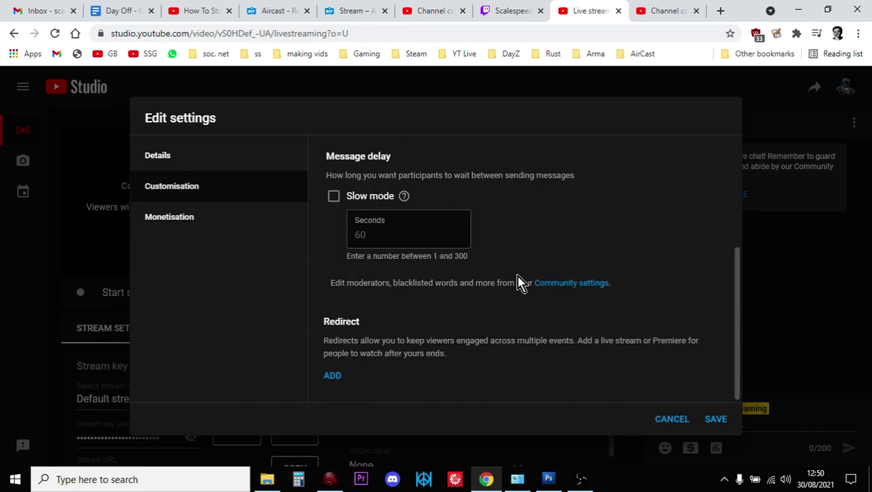
click(190, 225)
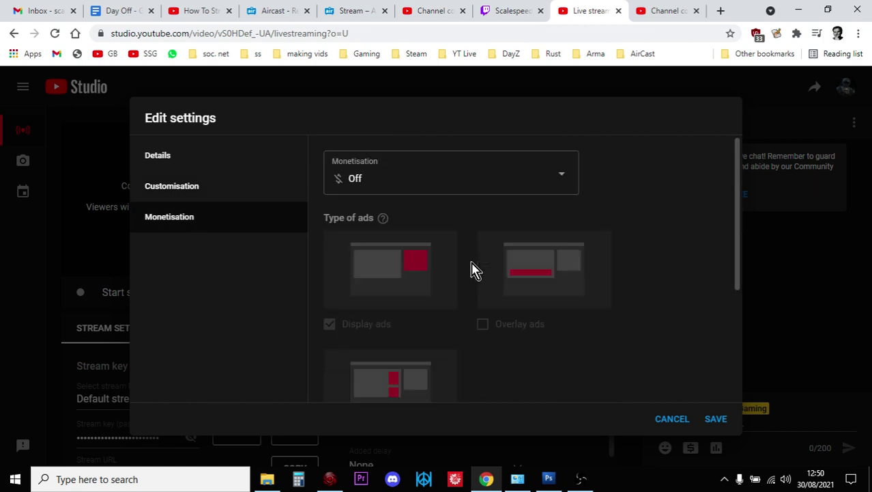
click(169, 162)
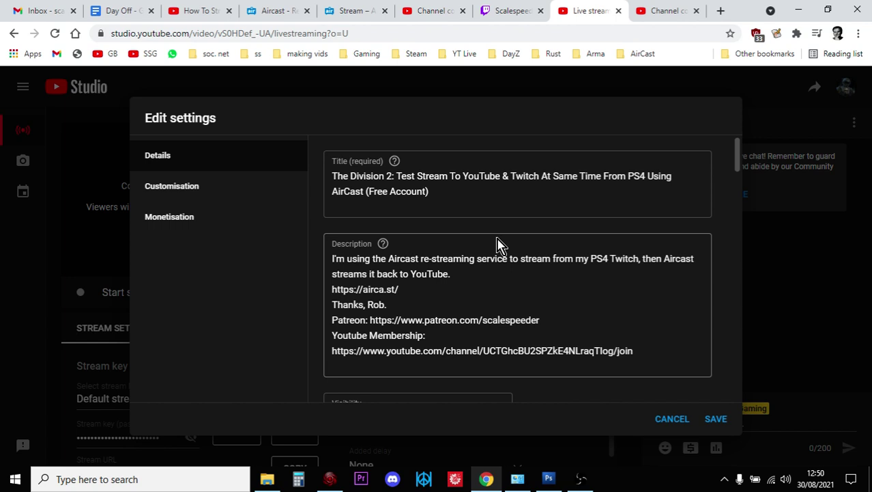
click(718, 419)
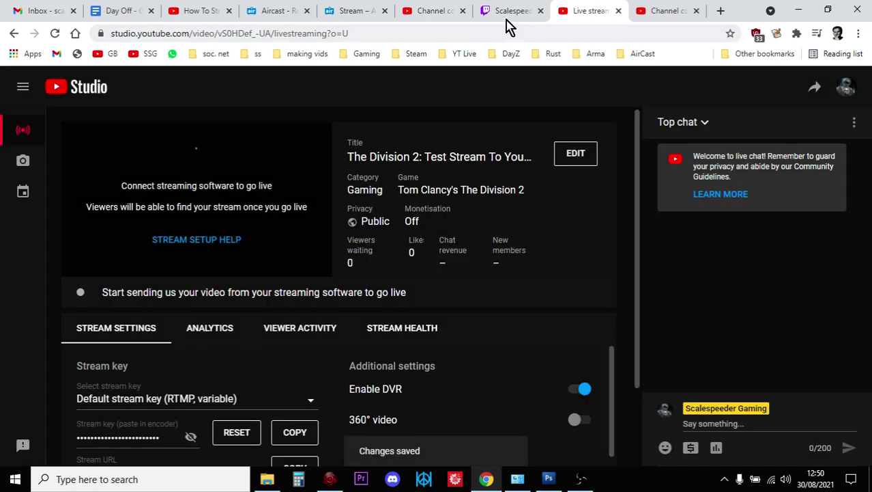
click(331, 478)
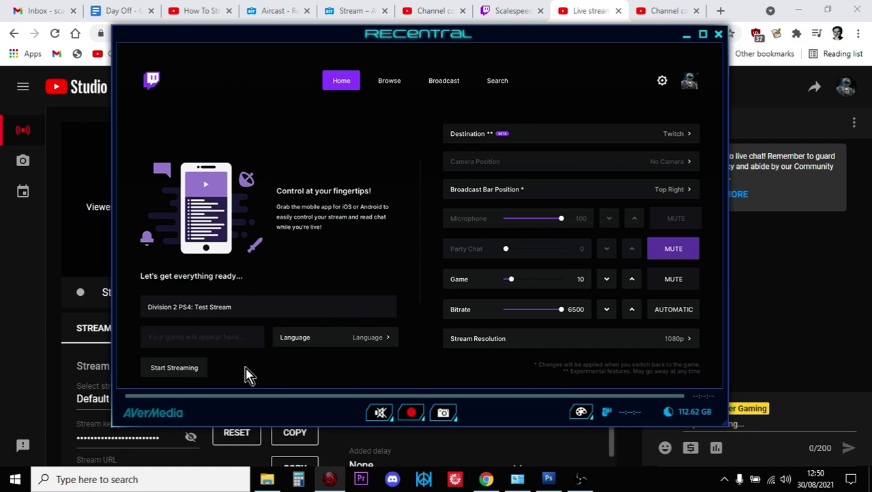
click(687, 34)
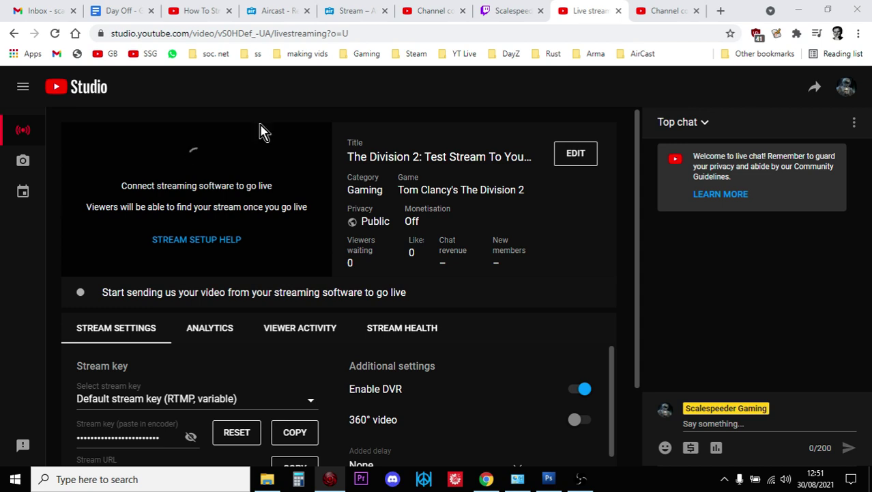
Step: Compare the Aircast page with the How To Stream tutorial, then bring RECentral up over Aircast
click(267, 13)
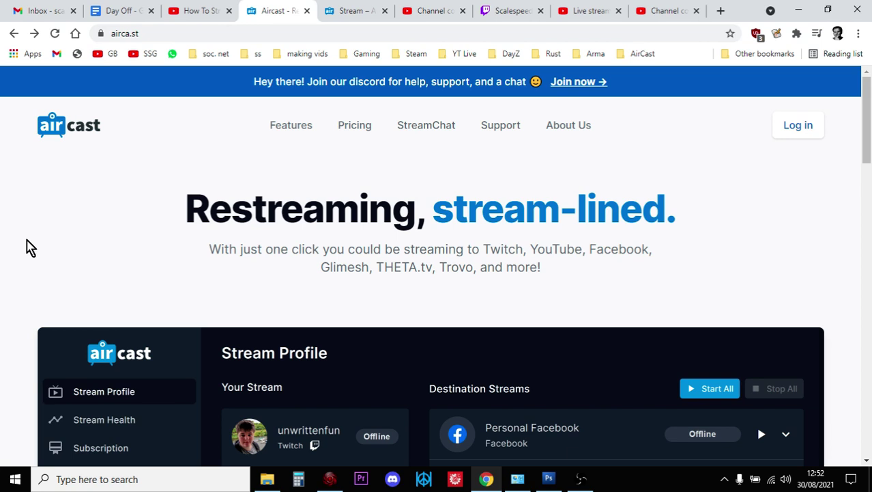
click(210, 13)
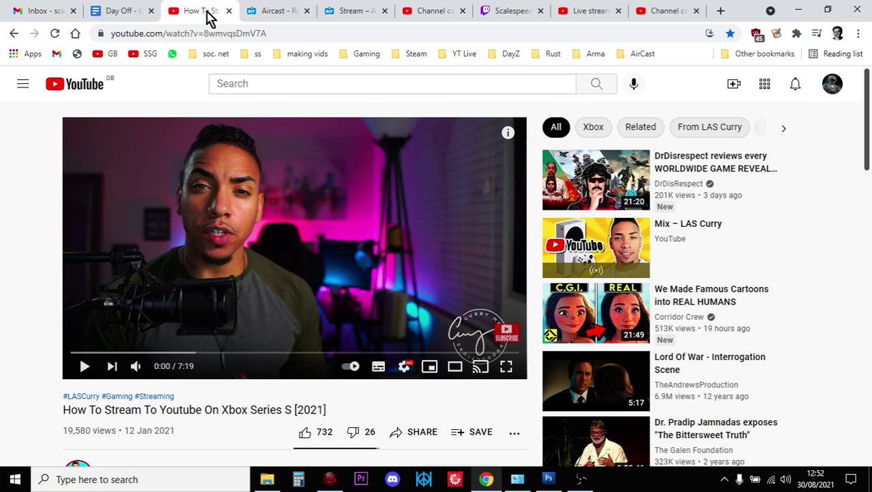
scroll(24, 280, down, 1)
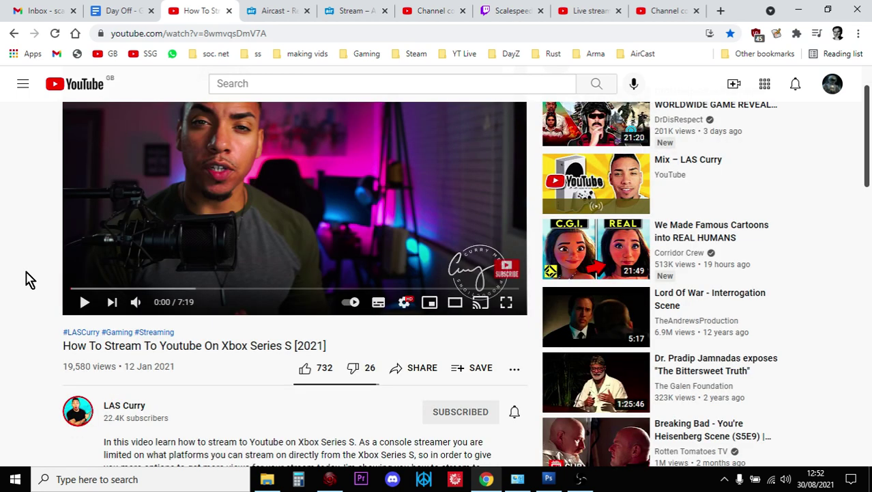
scroll(26, 279, up, 1)
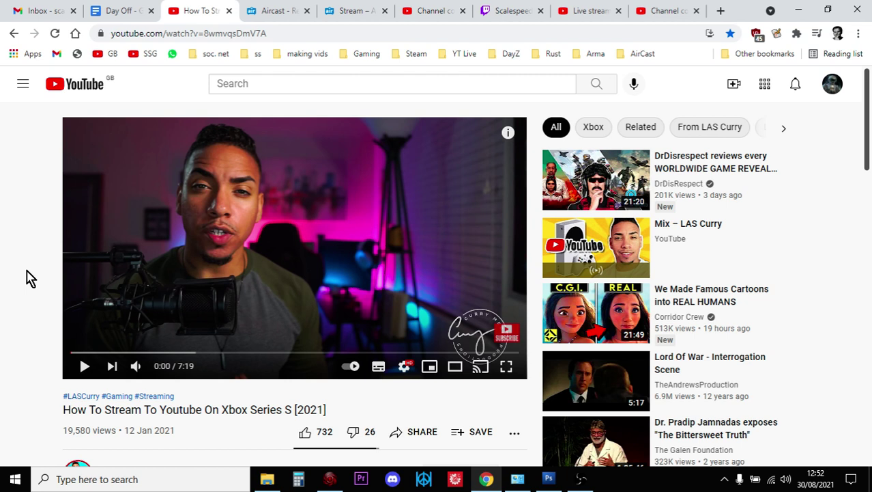
click(265, 14)
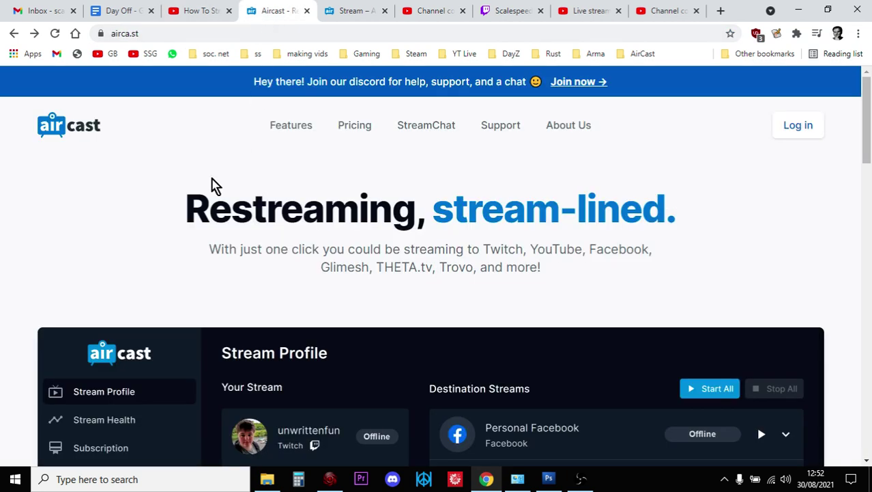
click(330, 476)
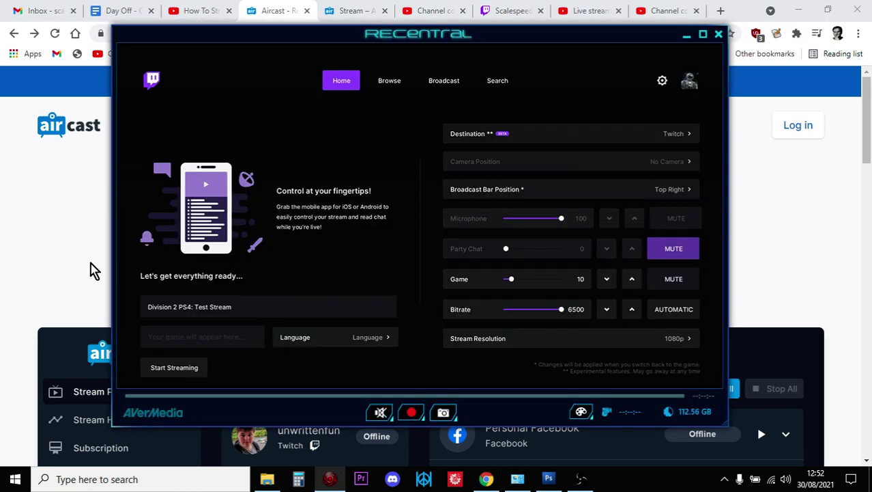